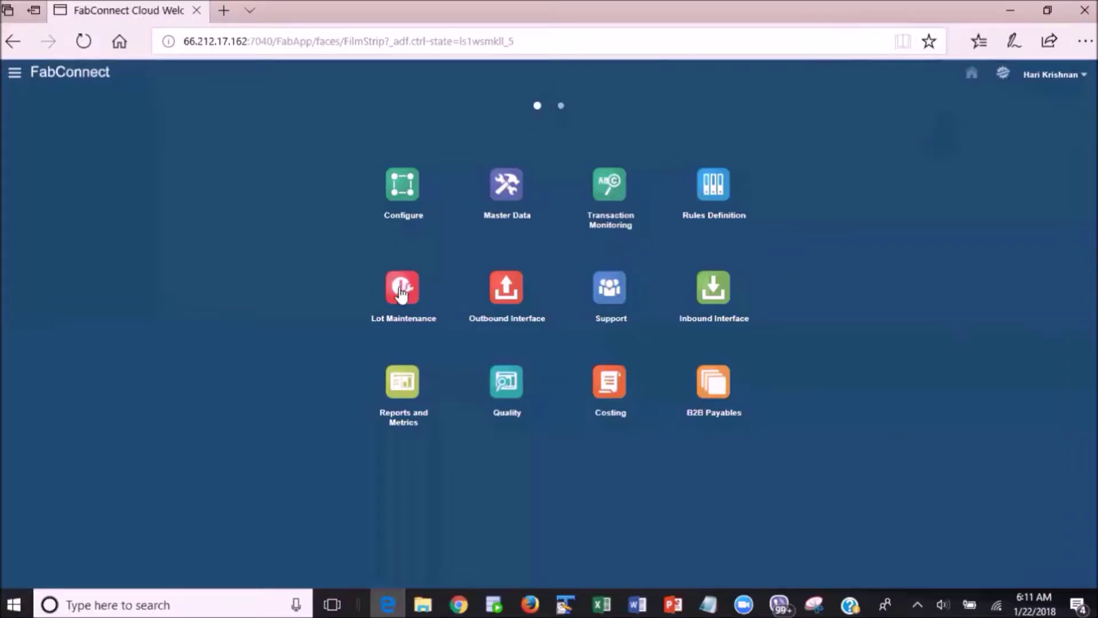
Start a new lot for item UNI-FG-101 with plan quantity 12000, lot FC2018A and mark lot MARKFC2018A.
click(400, 292)
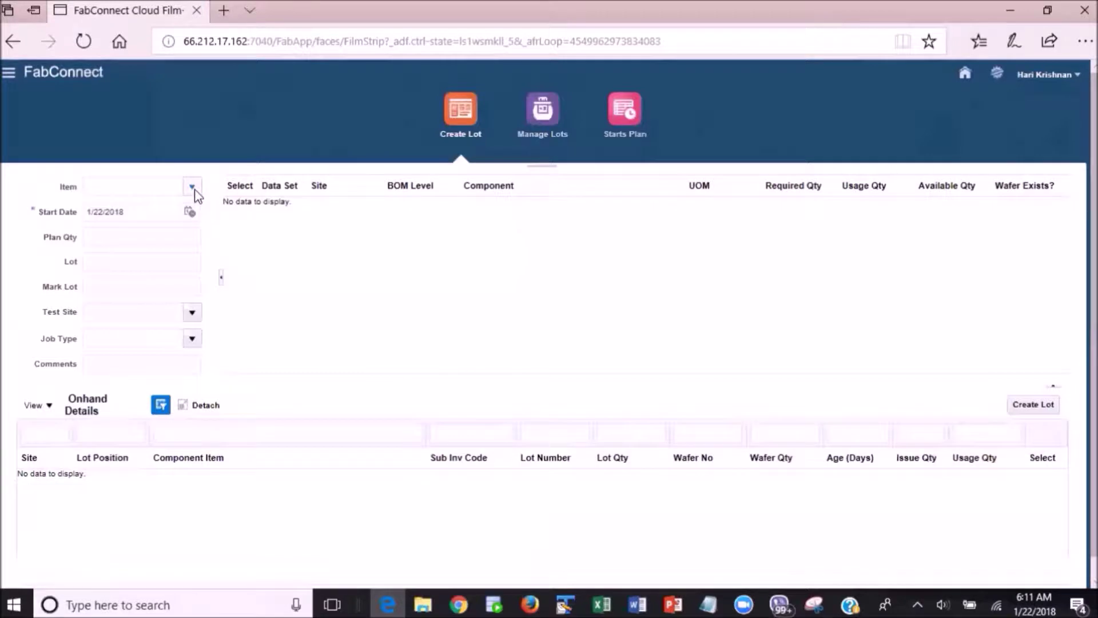
click(192, 188)
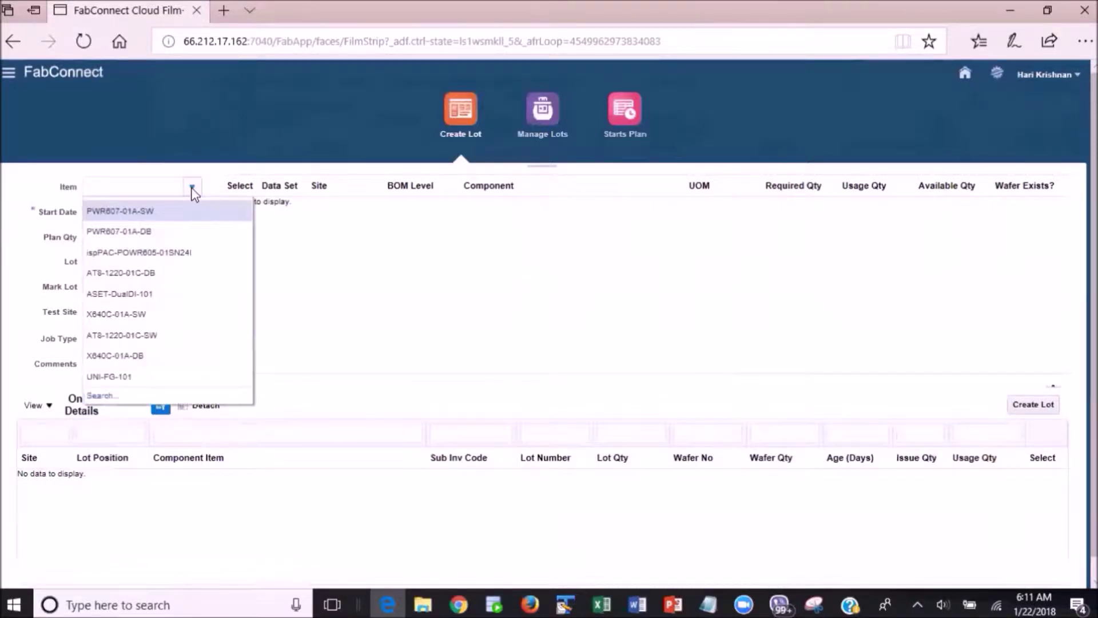
click(115, 374)
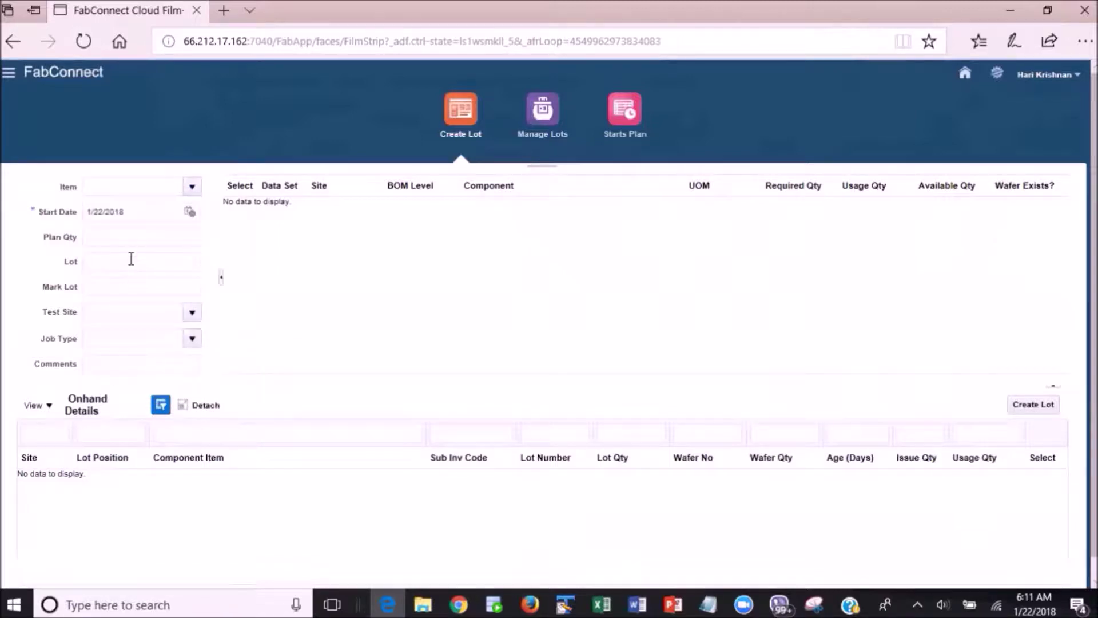
click(132, 240)
text(12000)
click(149, 259)
text(FC2018)
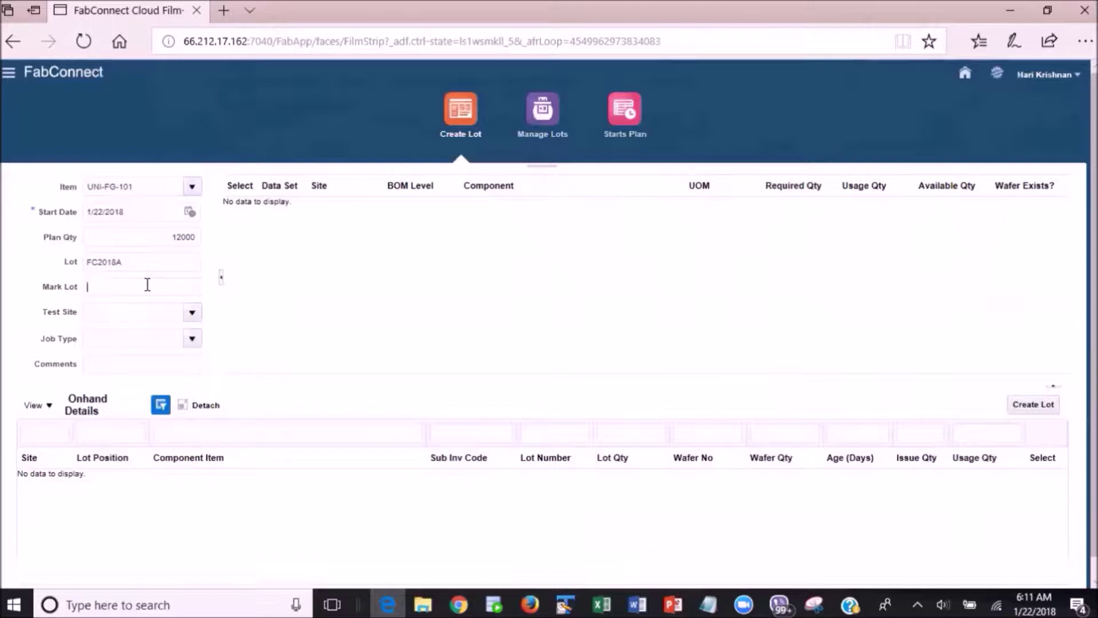
click(147, 284)
text(MARKFC2018A)
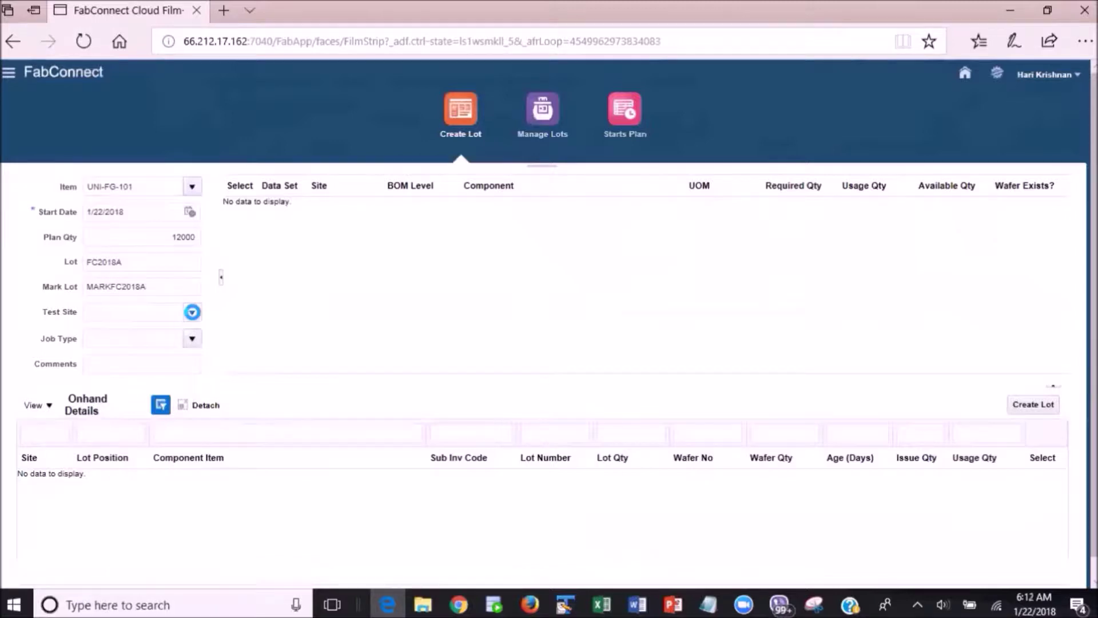
Set test site UNI and job type R, add a comment, and select component UNI-DI-101.
click(192, 312)
click(94, 337)
click(192, 339)
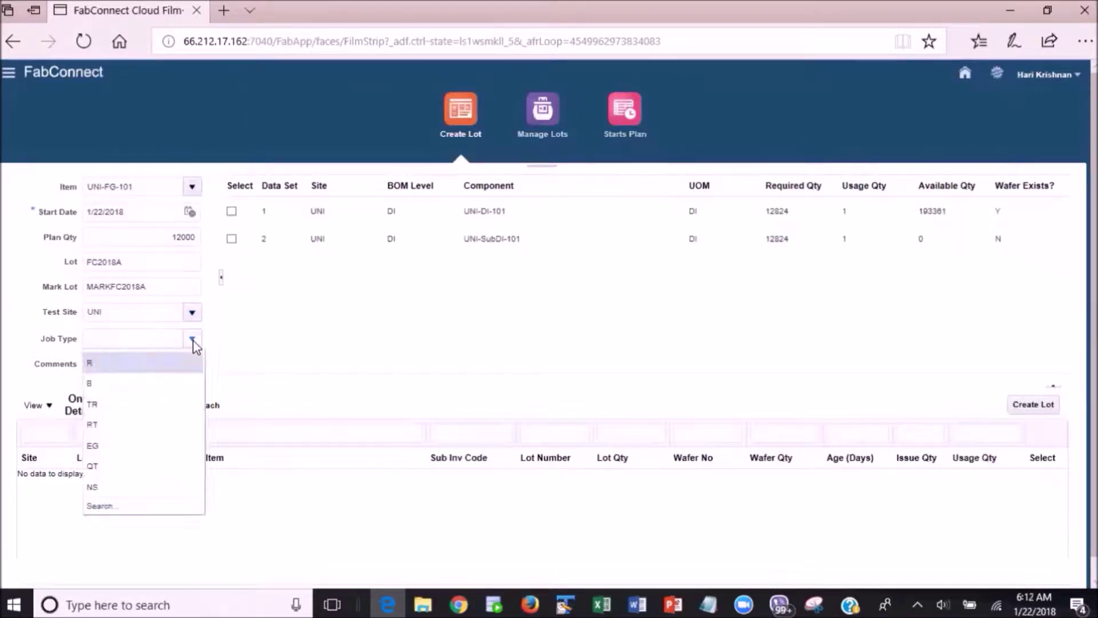
click(95, 364)
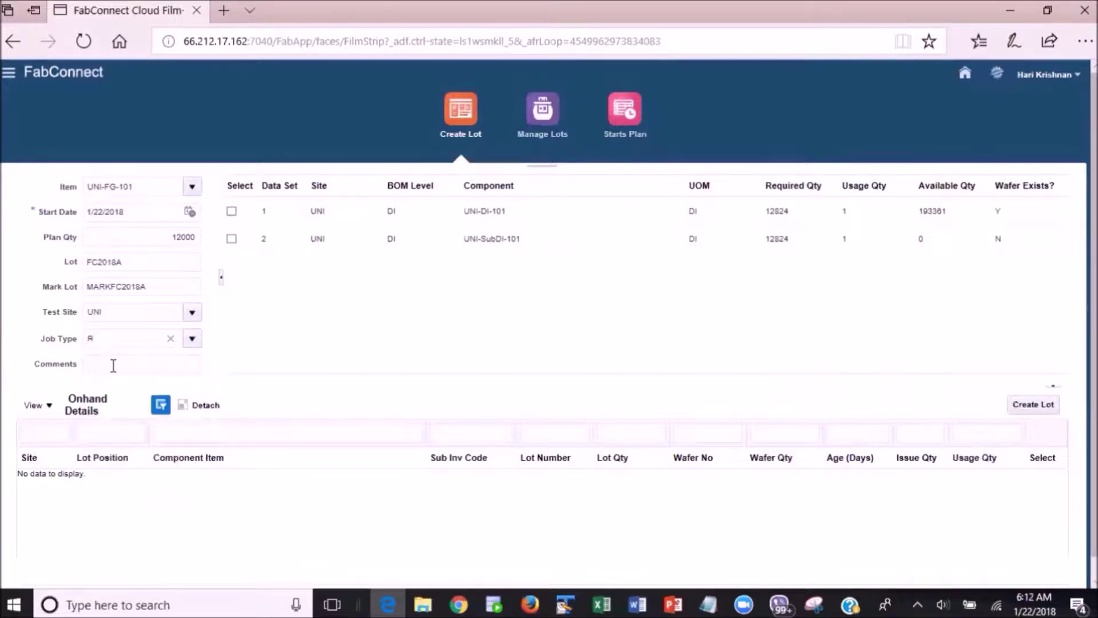
text(dE)
text(Demo Lot)
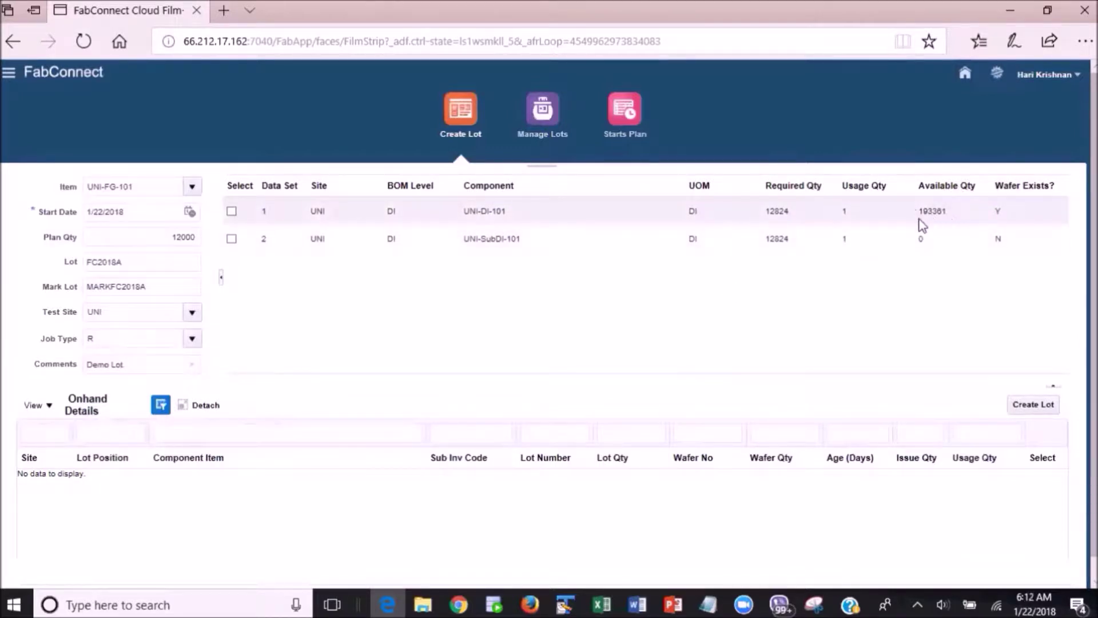
click(232, 211)
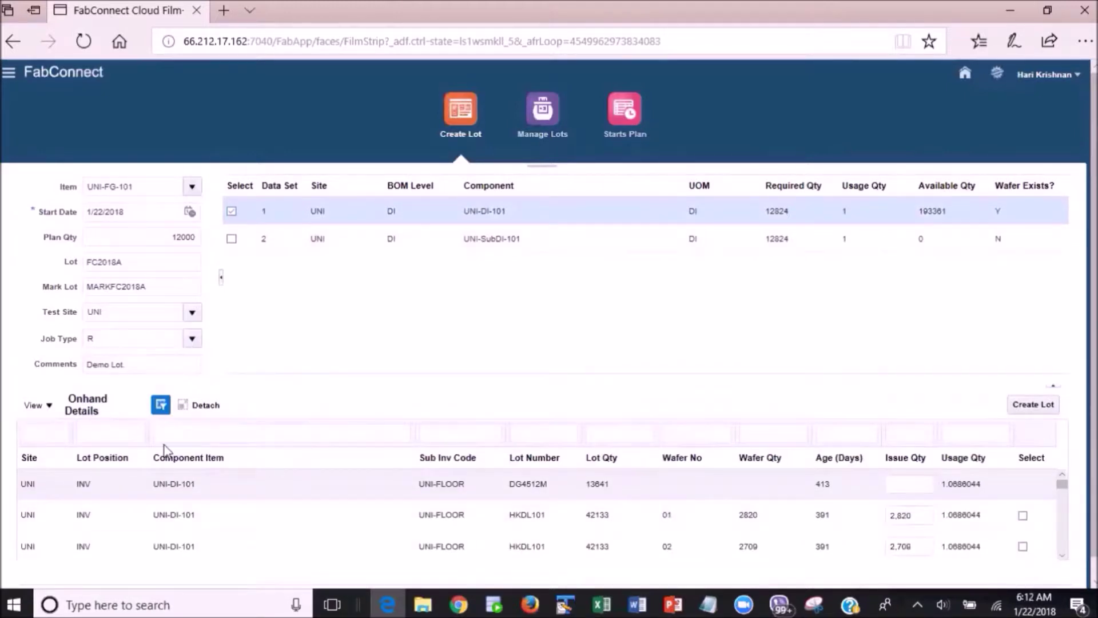
Filter onhand lots by DIBGA%, tick DIBGA02 wafer 02, and create lot FC2018A from it.
click(531, 431)
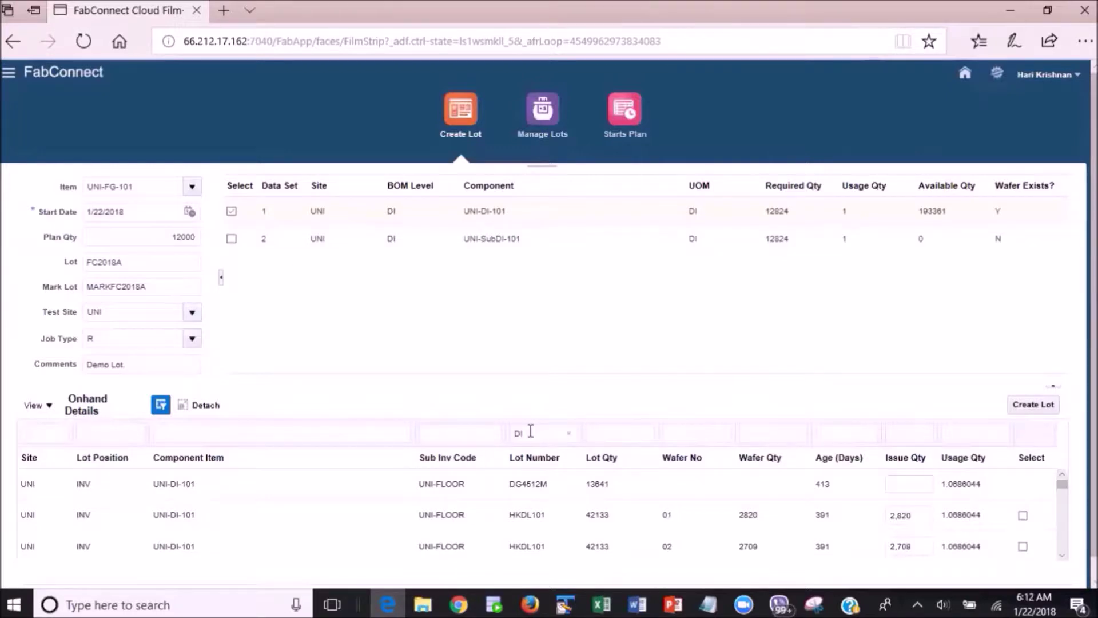
text(DIBGA%)
key(Return)
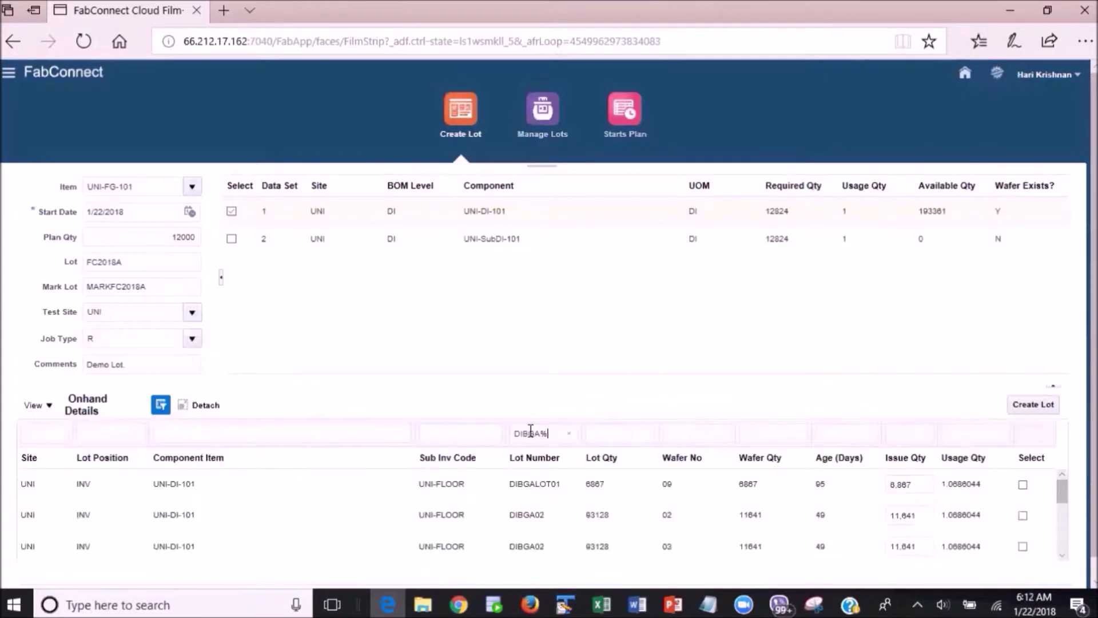
click(1023, 517)
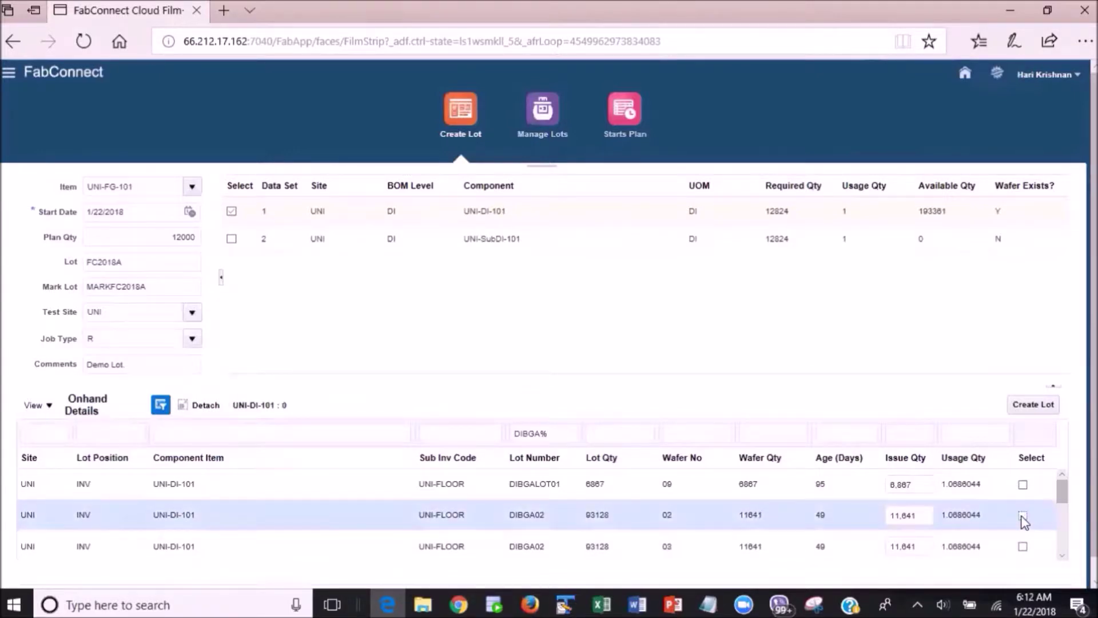
click(1023, 516)
click(1035, 406)
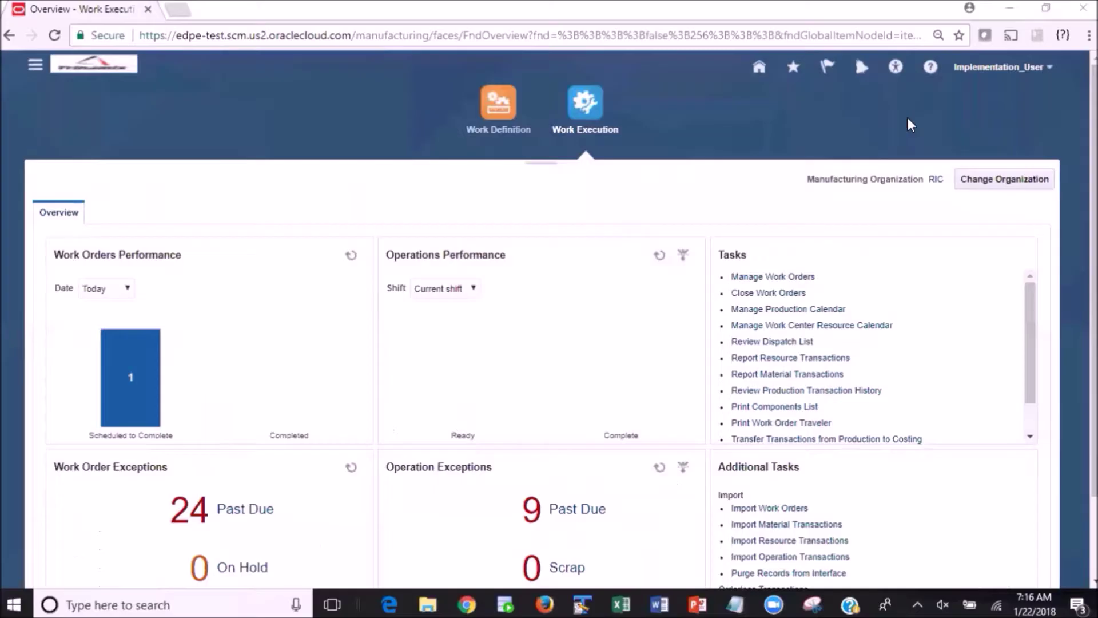
Search Oracle work orders for FC2018A with status All, find none, then return to FabConnect.
click(773, 277)
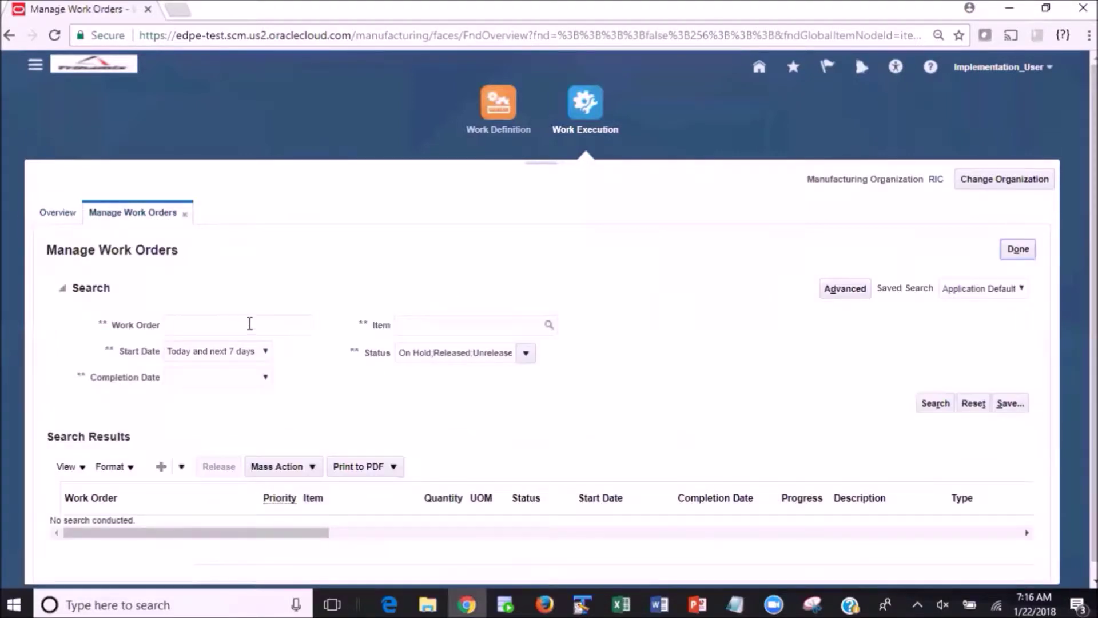
click(250, 324)
text(FC2018A)
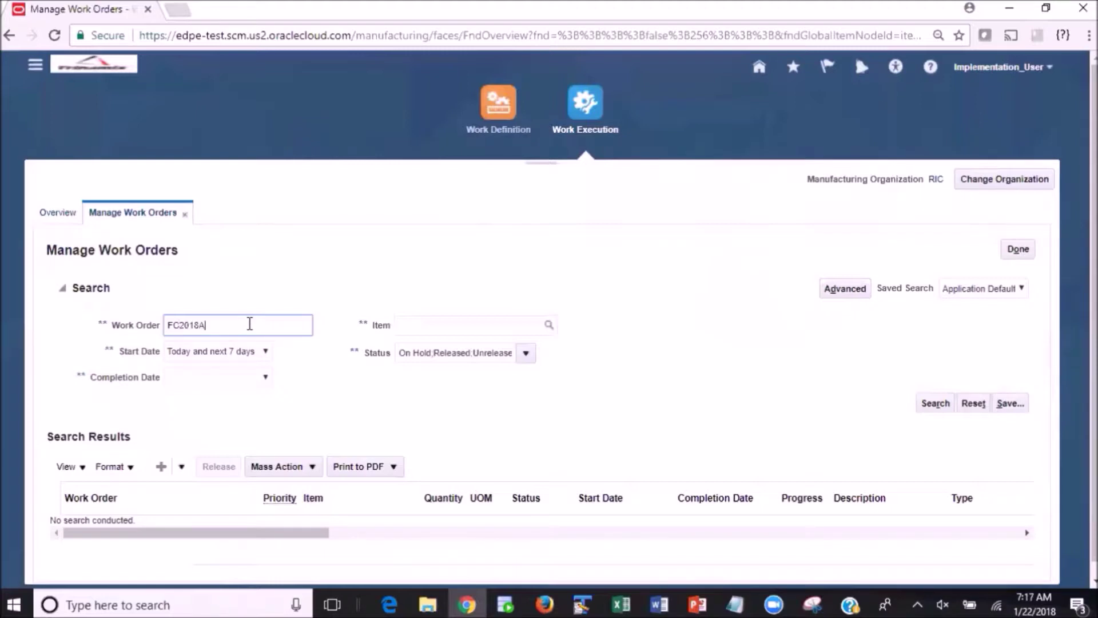
click(526, 354)
click(406, 374)
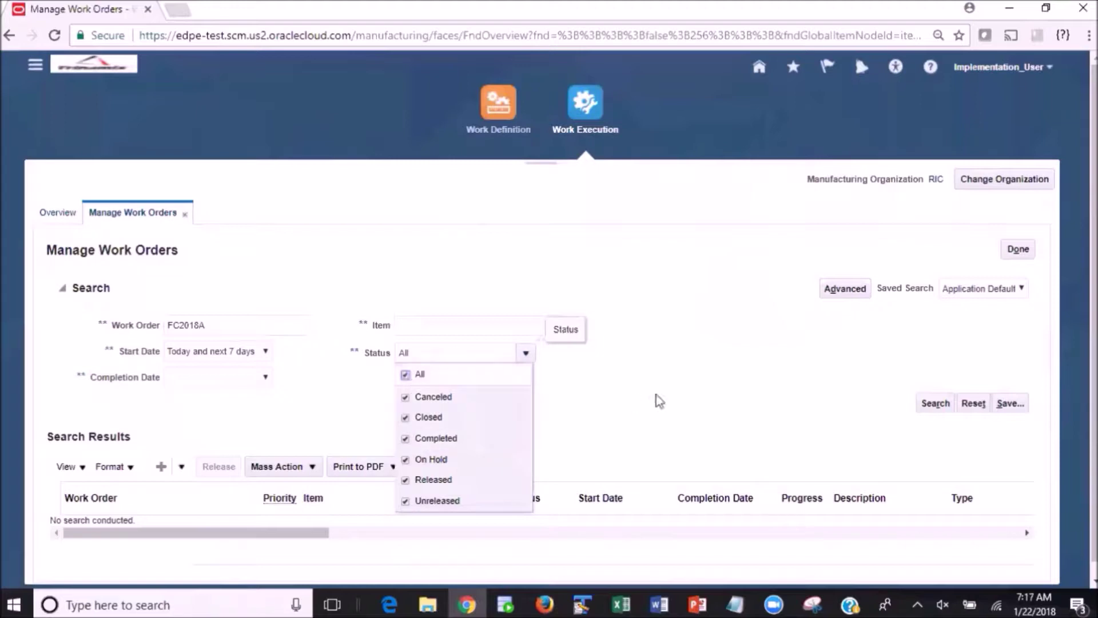
click(695, 406)
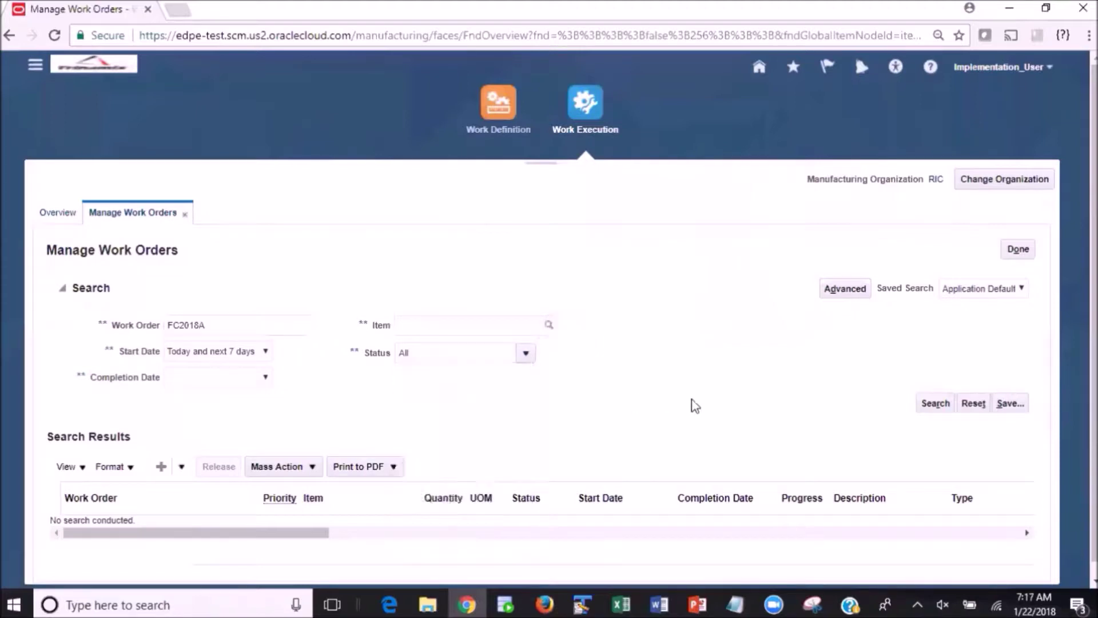
click(936, 404)
key(alt+Tab)
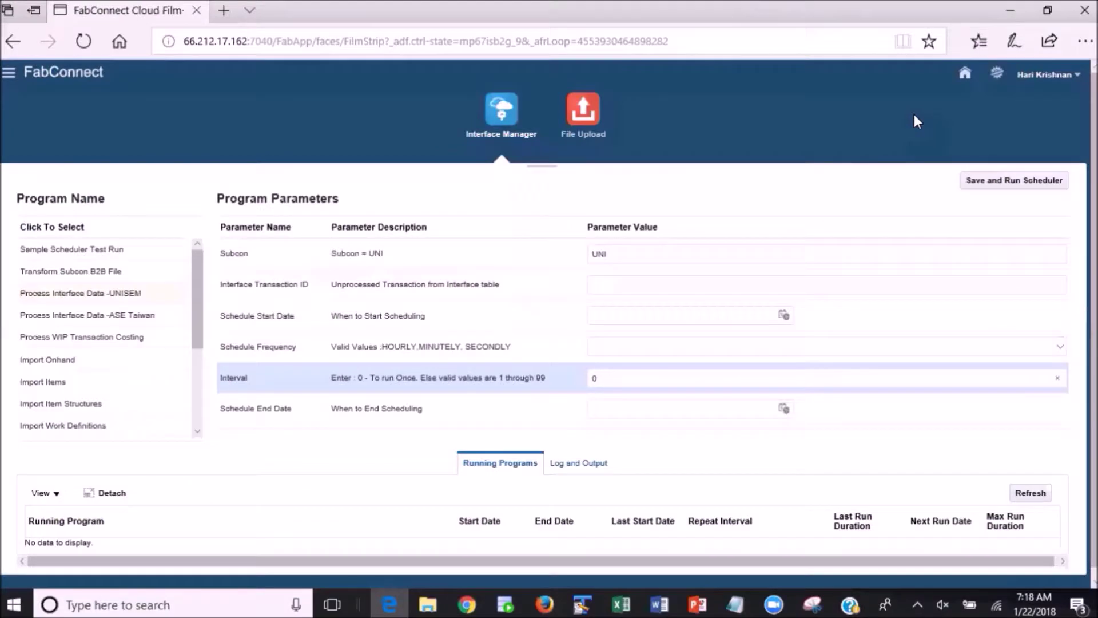
Run Process Interface Data -UNISEM for subcon UNI and refresh to confirm it succeeded.
click(1010, 182)
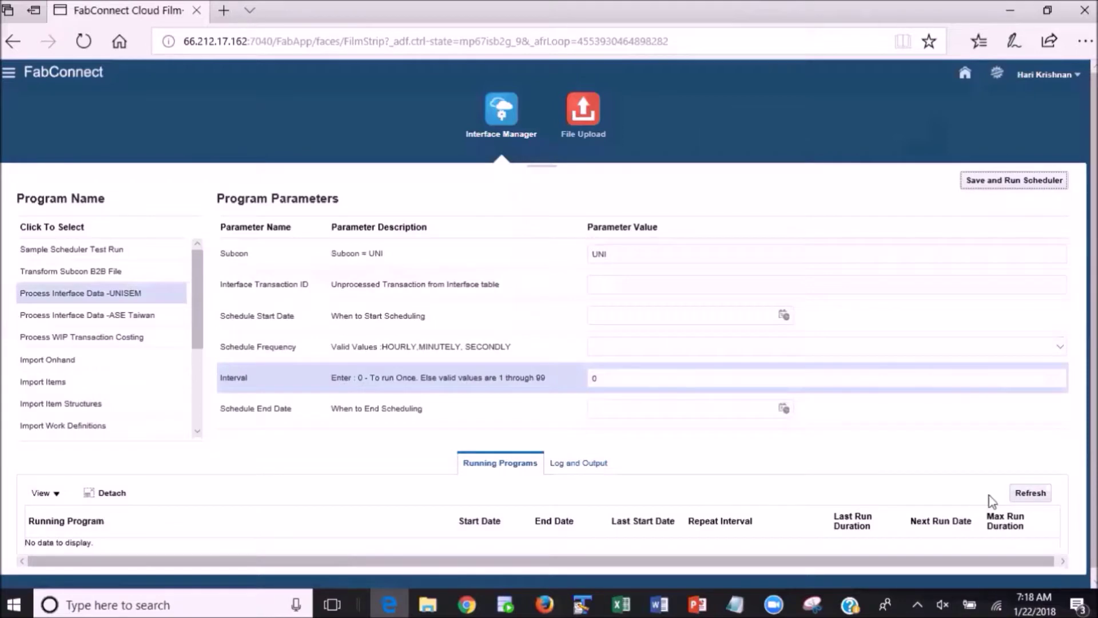
click(1030, 493)
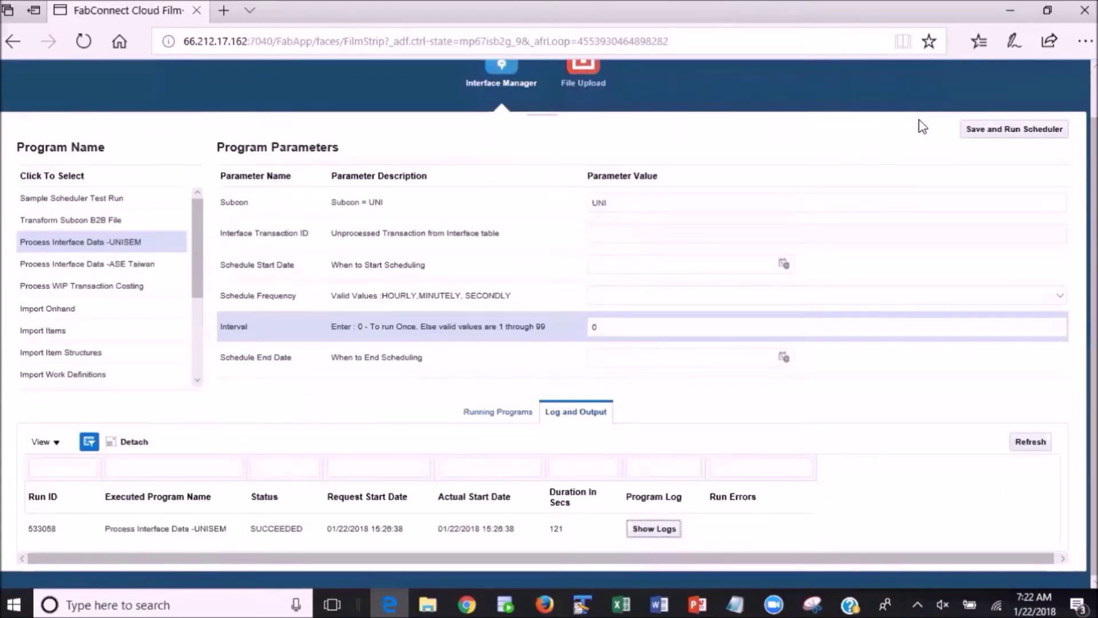
Search Oracle again for work order FC2018A, open it, and view its eight operations.
click(466, 603)
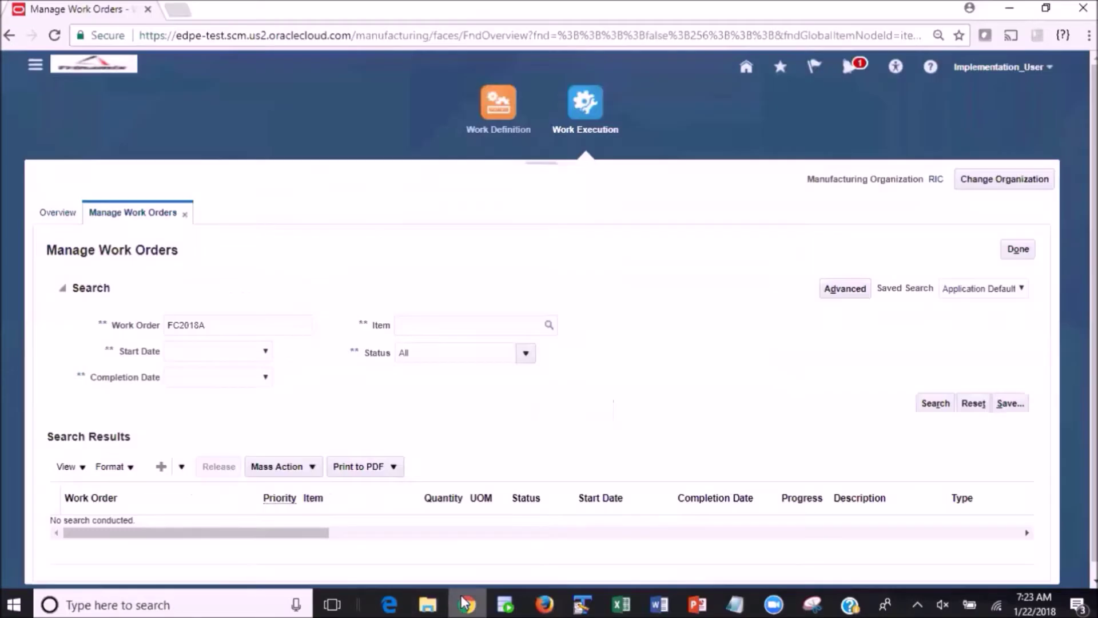
click(934, 404)
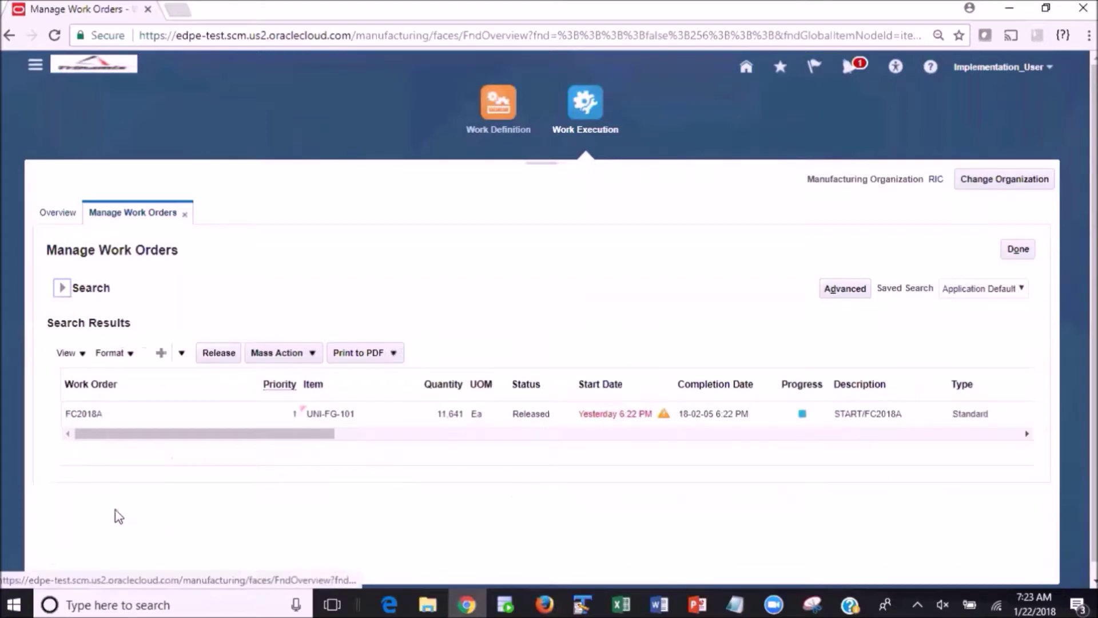
click(82, 417)
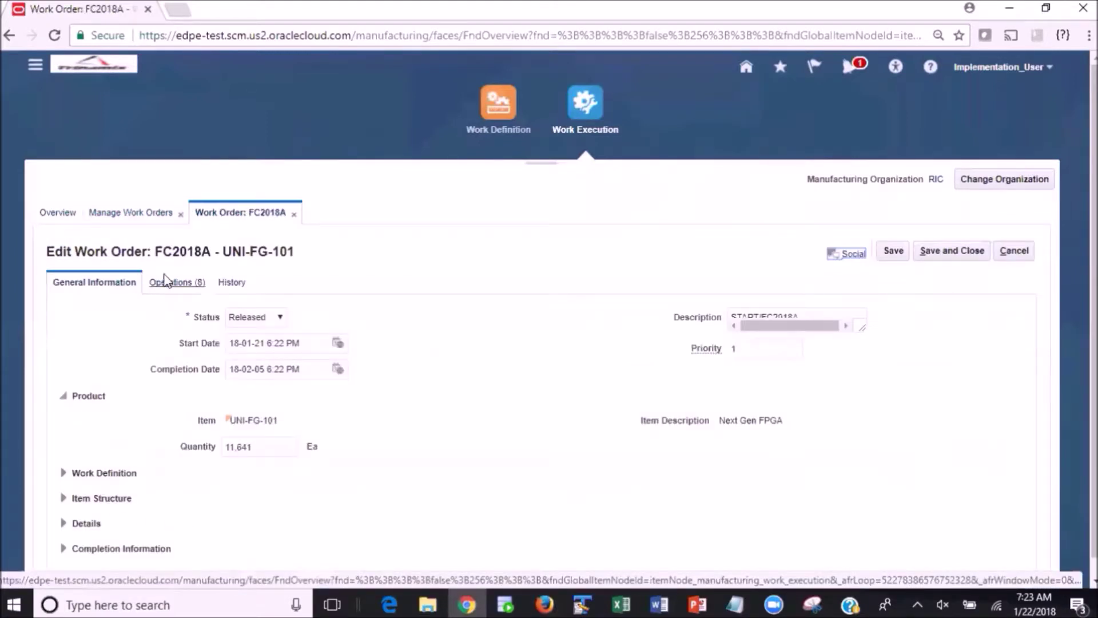
click(167, 285)
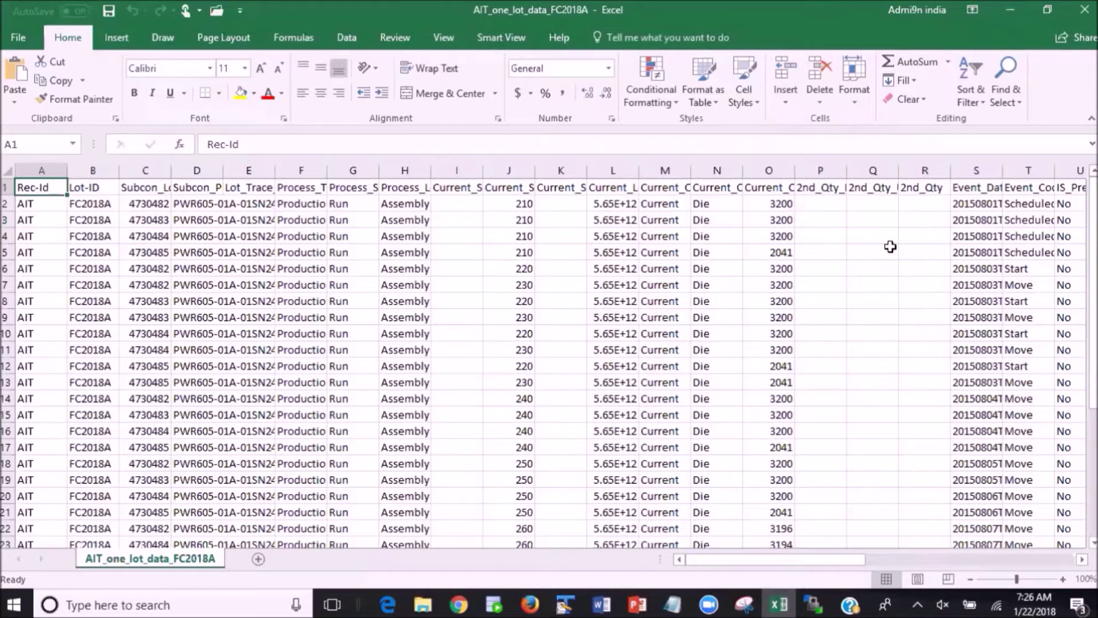
scroll(889, 252, down, 5)
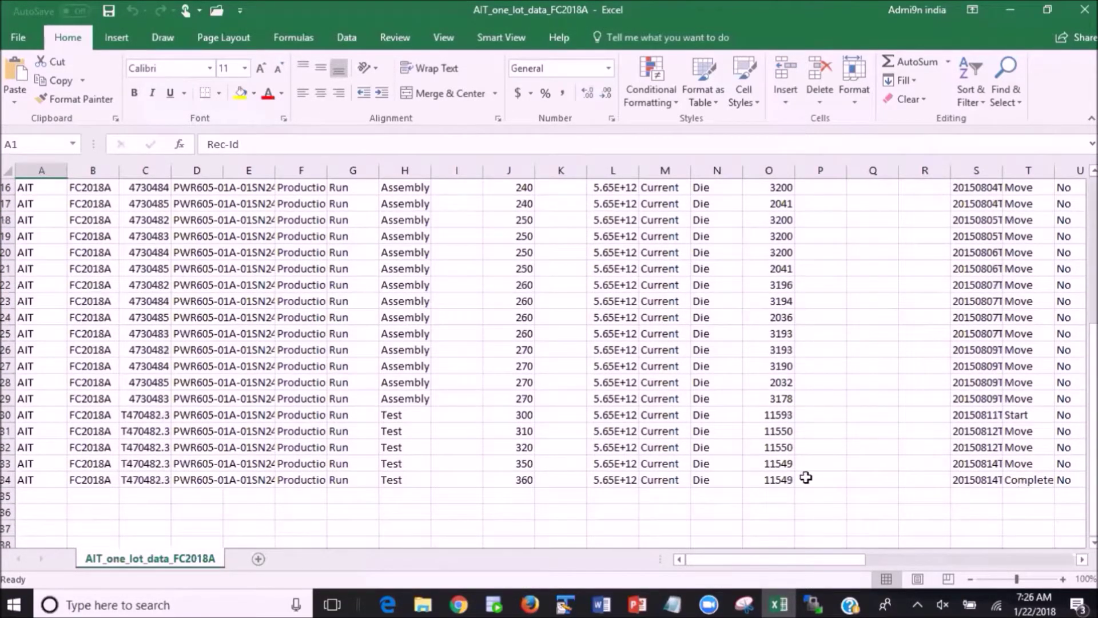
scroll(818, 477, up, 5)
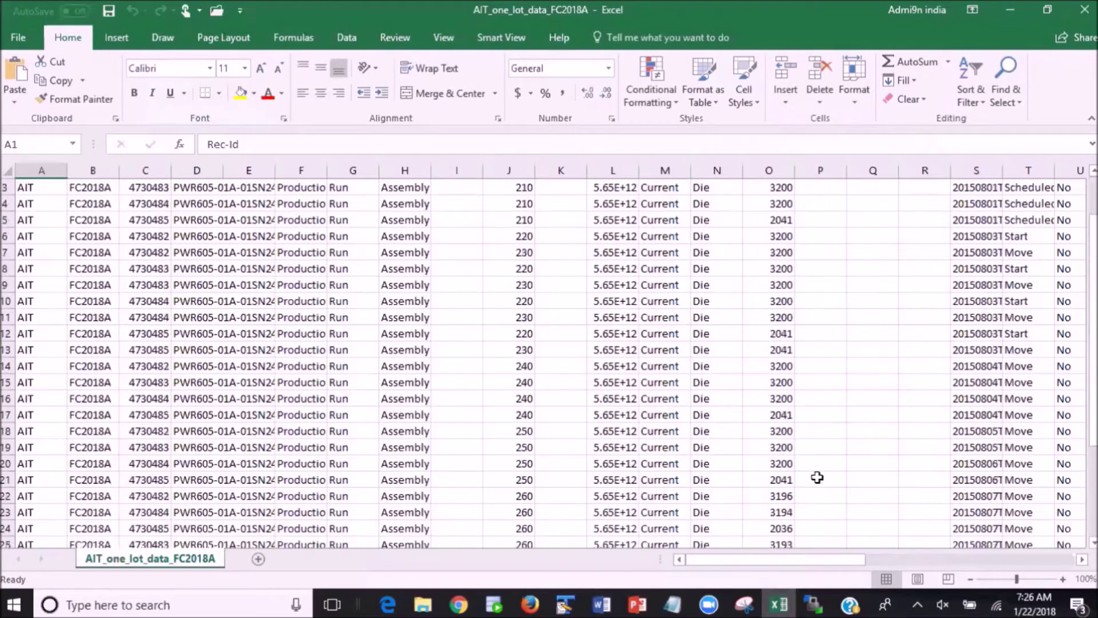
click(389, 594)
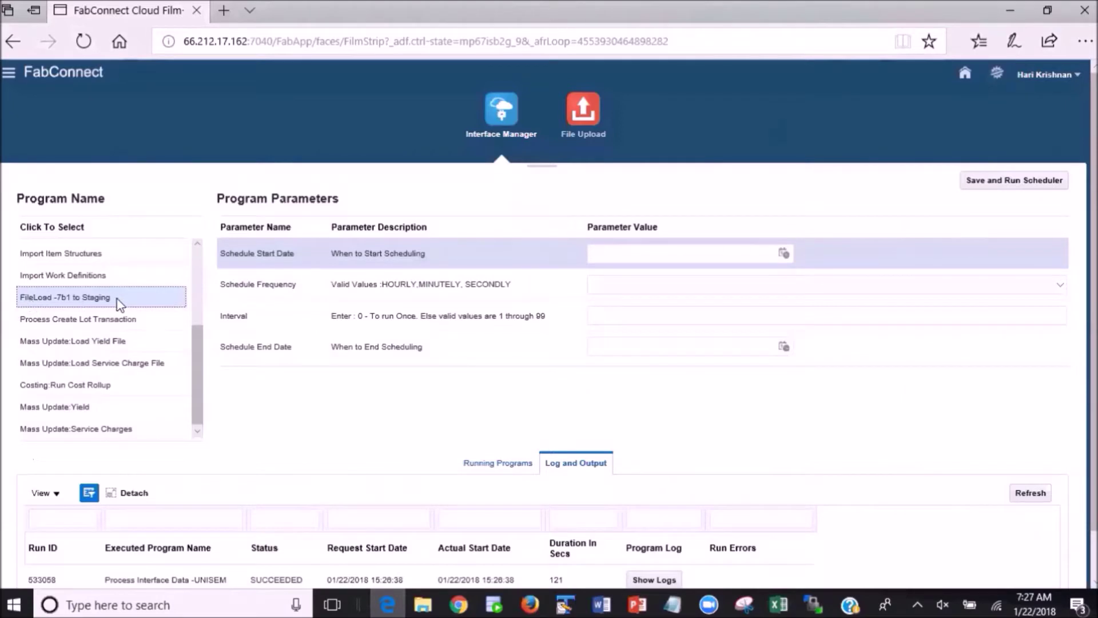
Run FileLoad -7b1 to Staging and review the FC2018A interface transactions.
click(1016, 182)
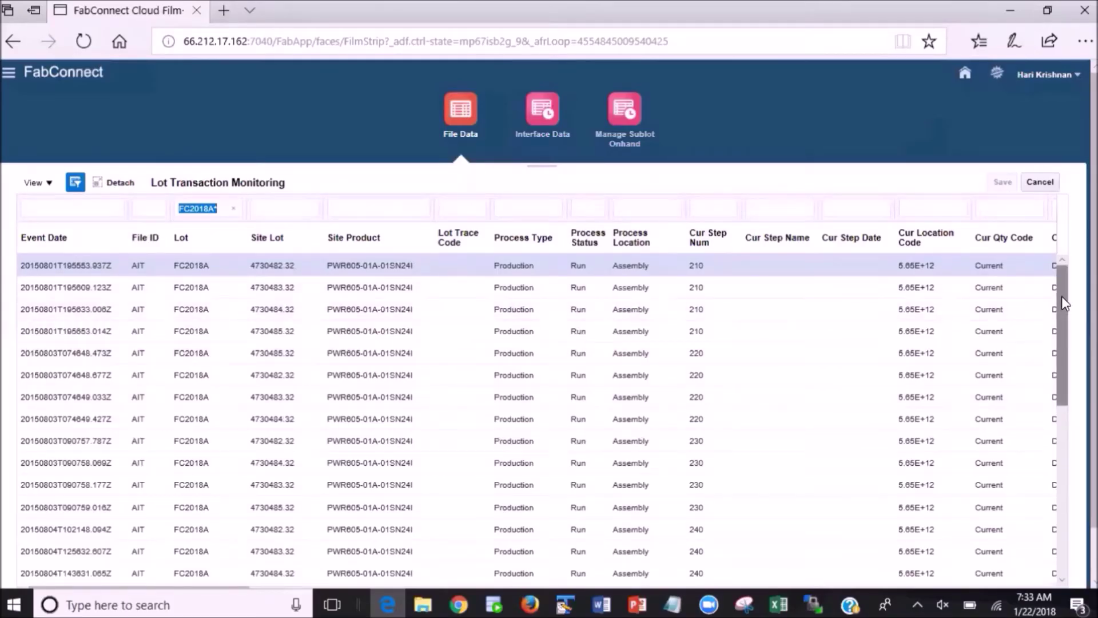
drag(1062, 296, 1050, 473)
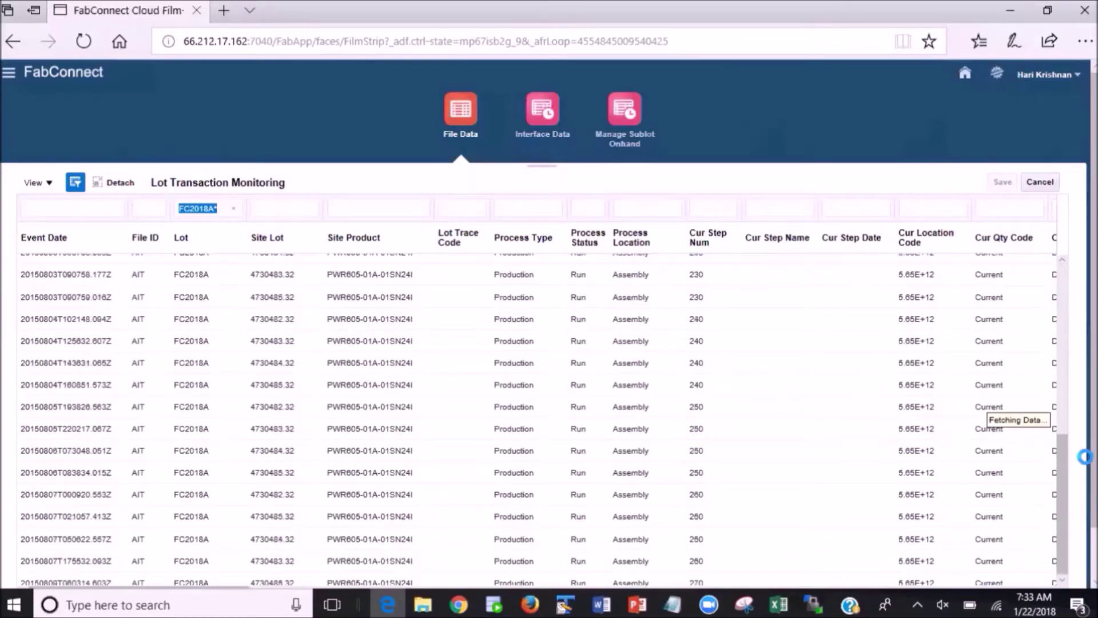
scroll(1051, 474, right, 10)
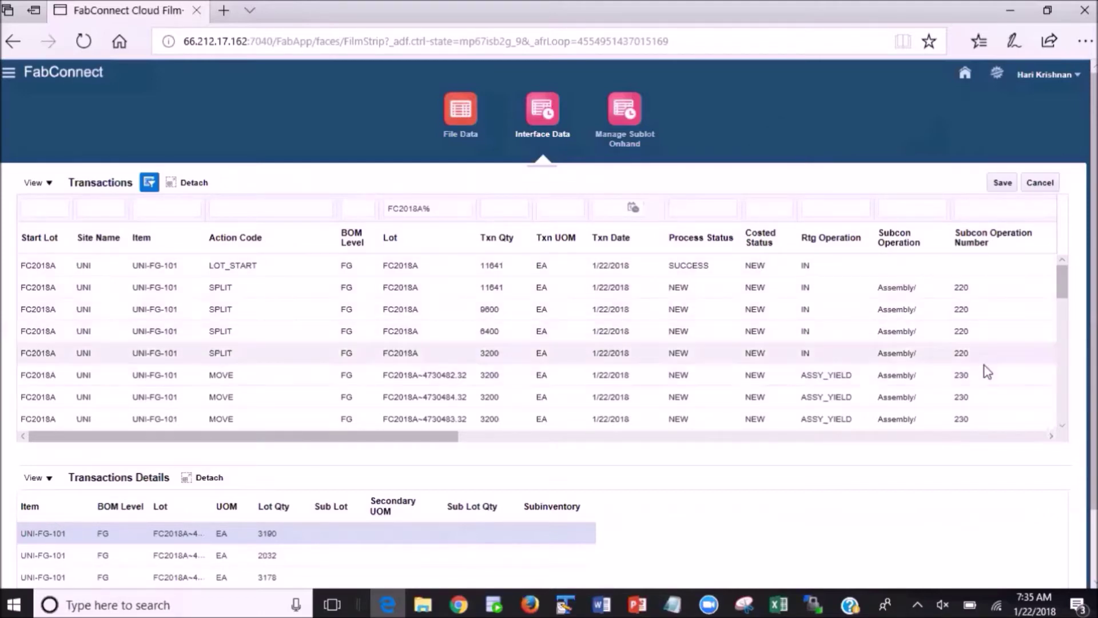
Scroll the Transactions table down to the final MERGE, COMPLETE and TRANSLATELOTID rows.
click(1062, 425)
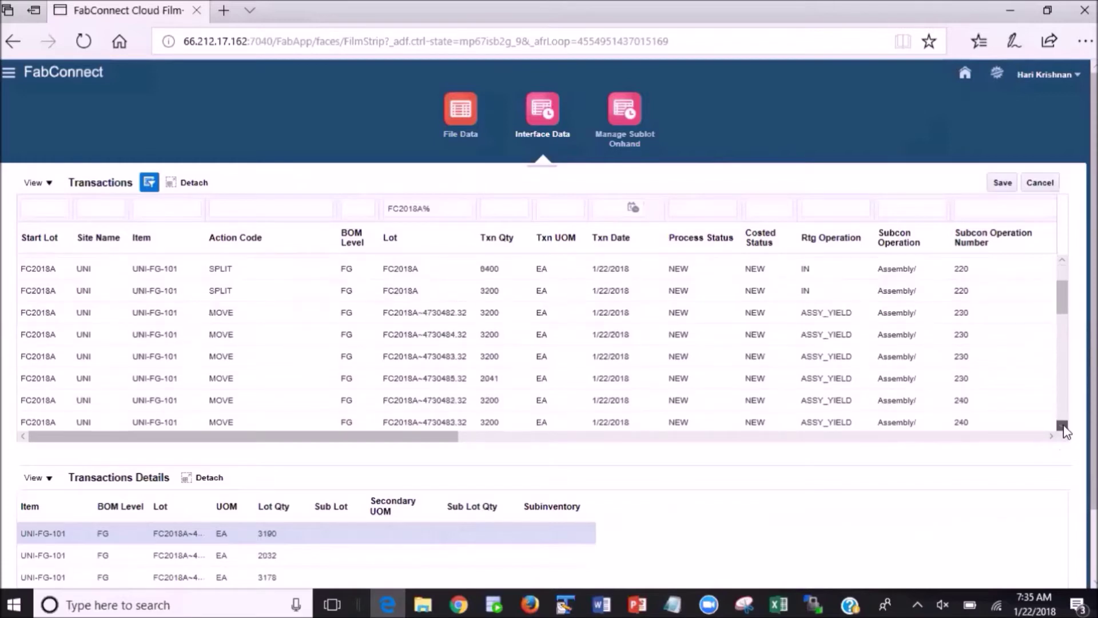
click(1063, 425)
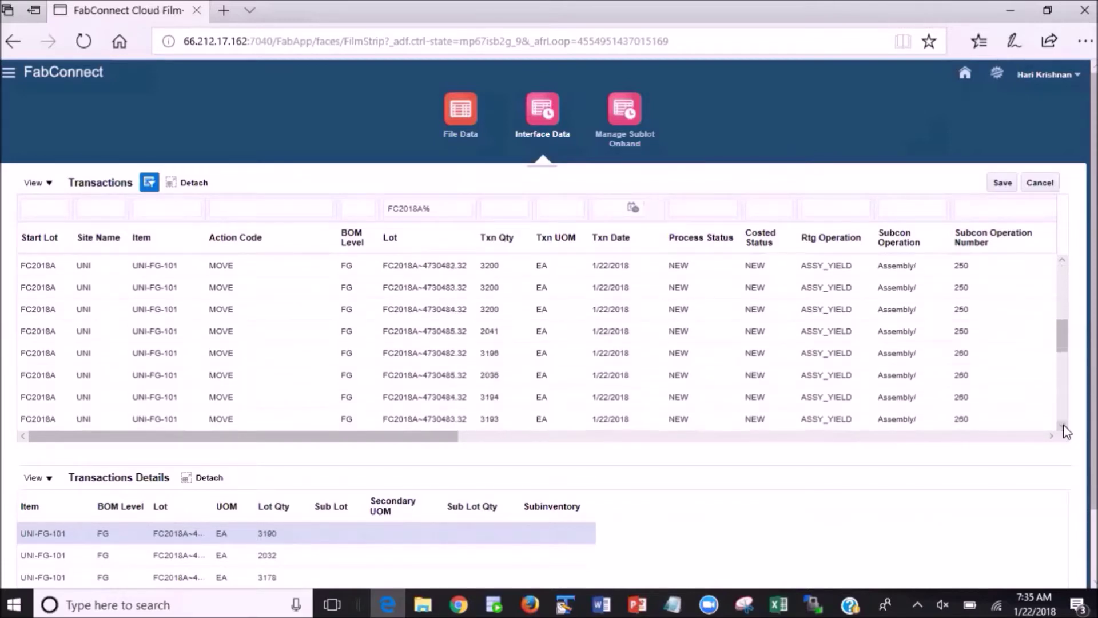
click(1063, 425)
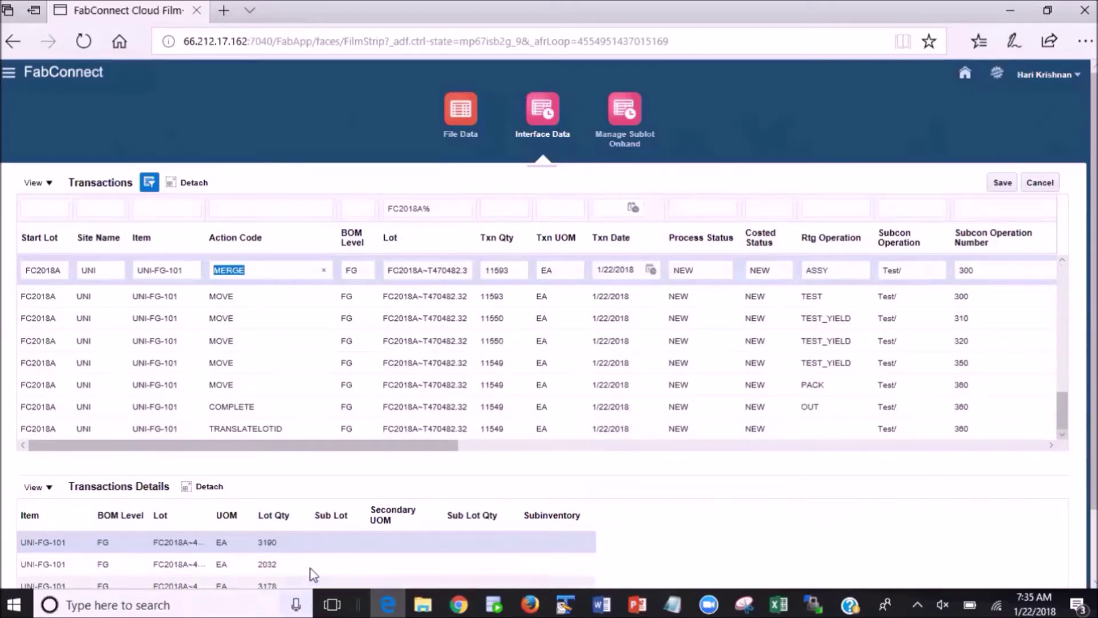
scroll(580, 483, down, 2)
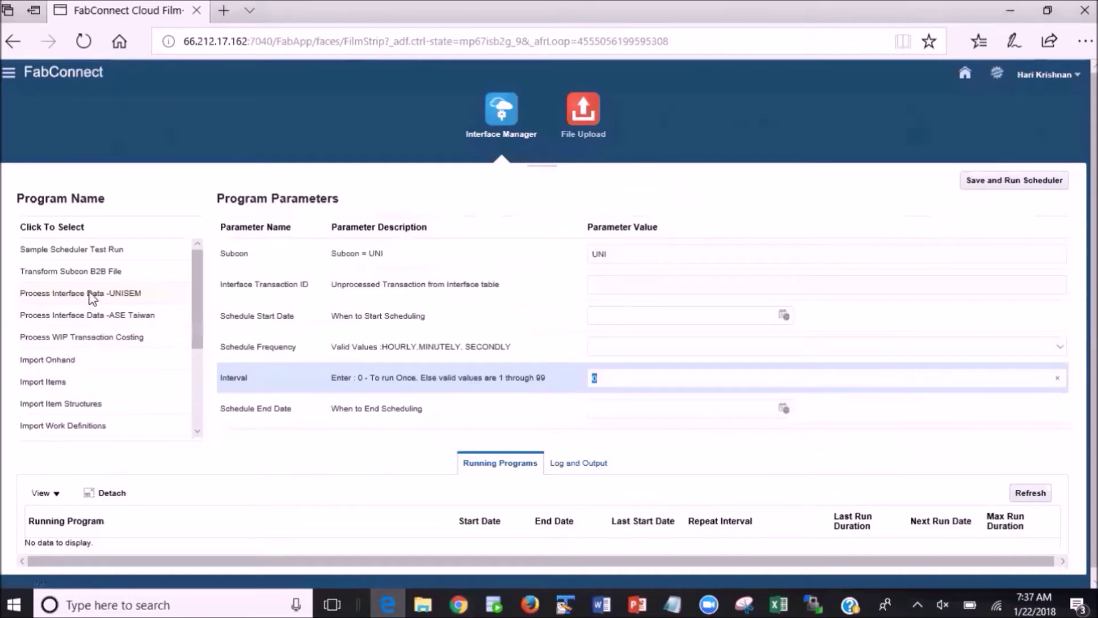
Run Process Interface Data -UNISEM again with interval 0, refresh, and reopen work order FC2018A.
click(998, 182)
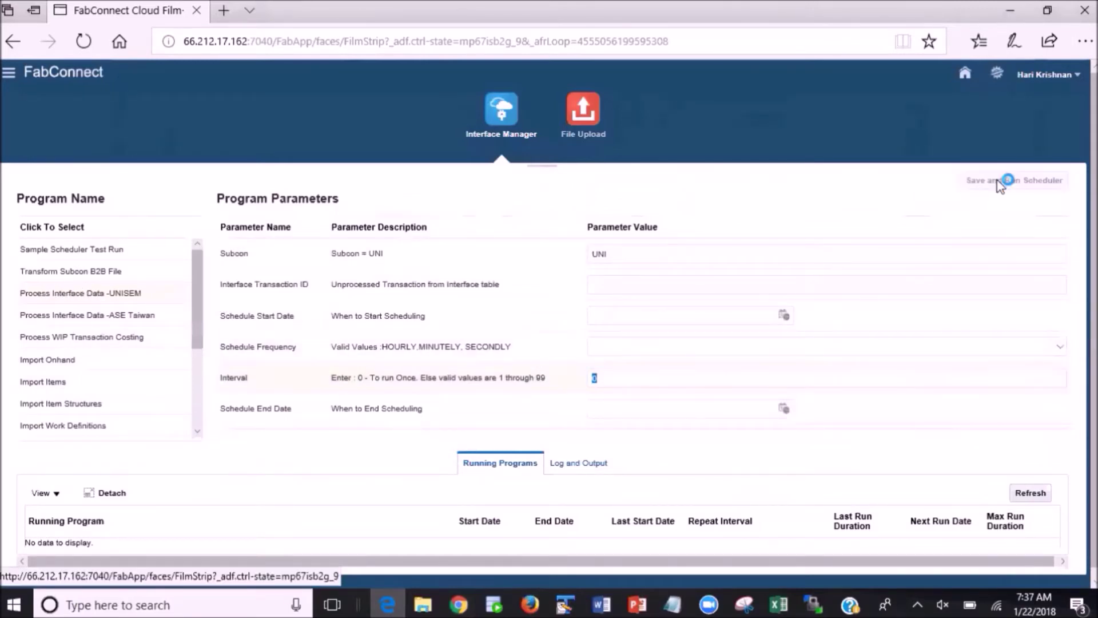
click(1031, 493)
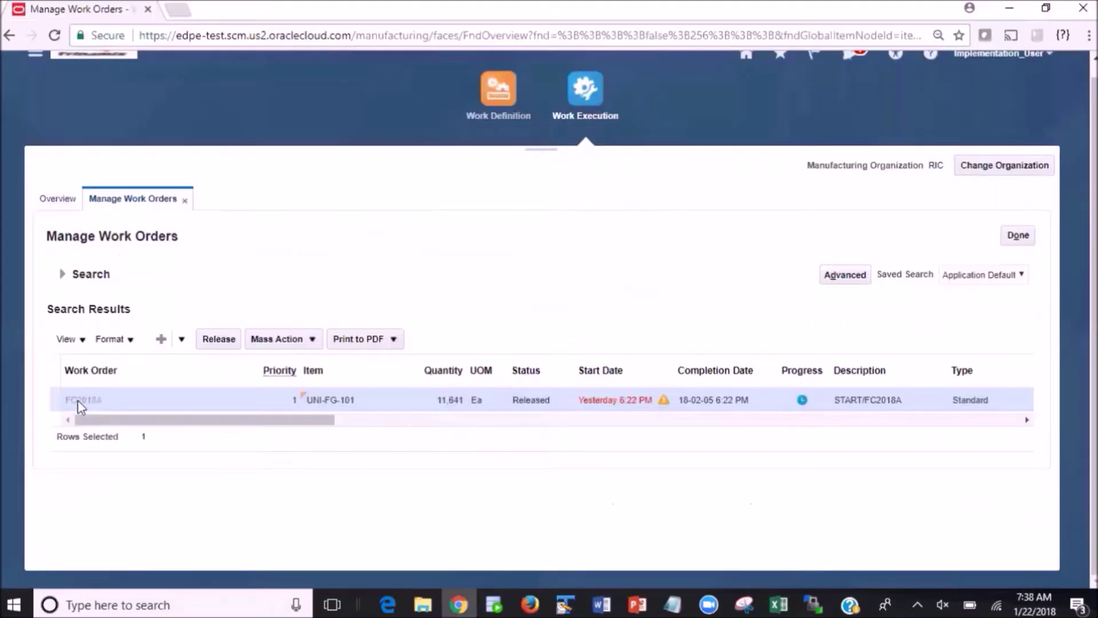
click(81, 401)
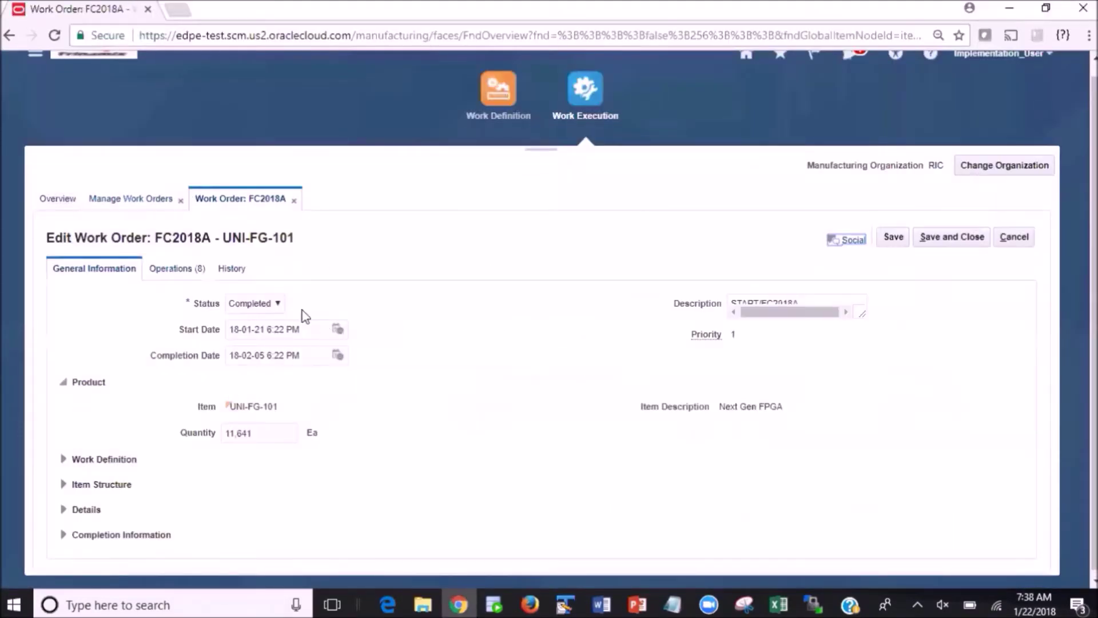
Review all eight completed operations of work order FC2018A, through 80 OUT with 11,549 units.
click(174, 270)
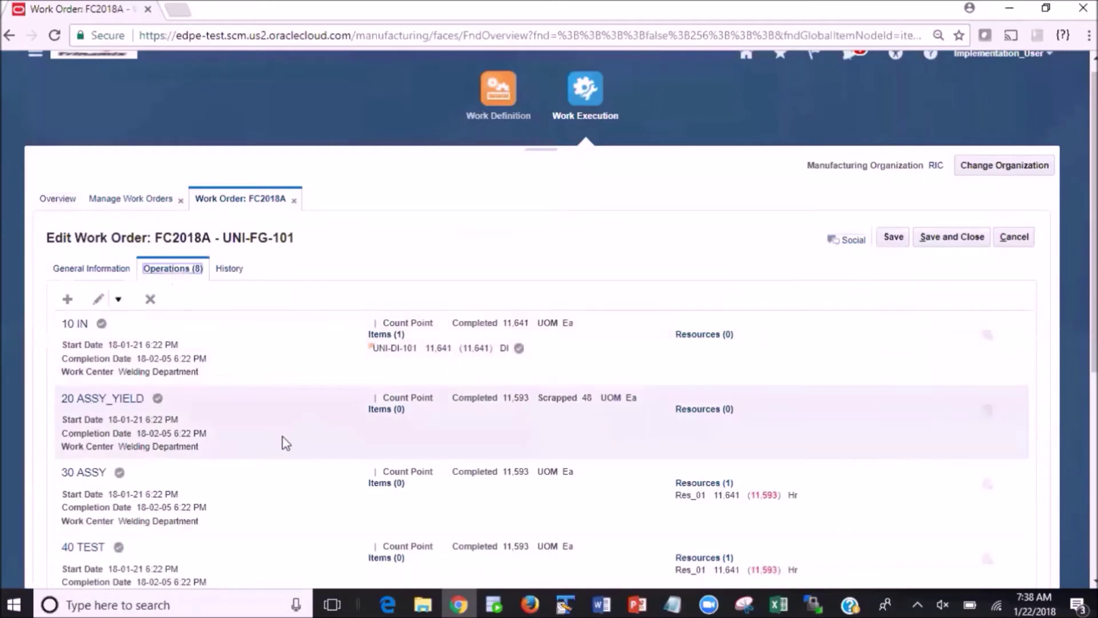
scroll(343, 382, down, 1)
scroll(341, 376, down, 1)
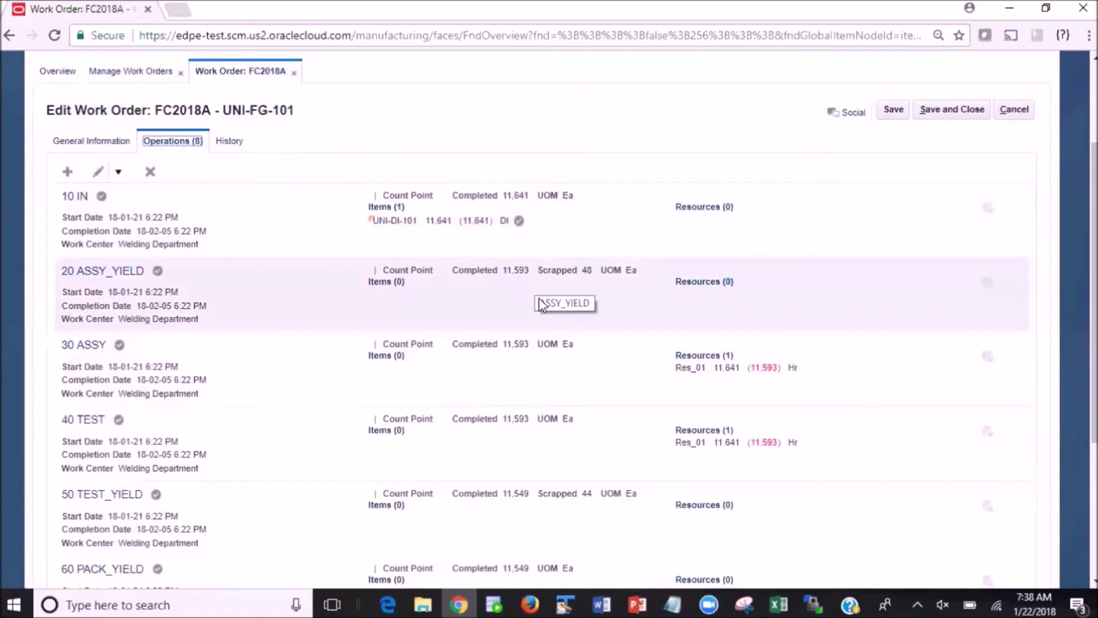
scroll(541, 441, down, 3)
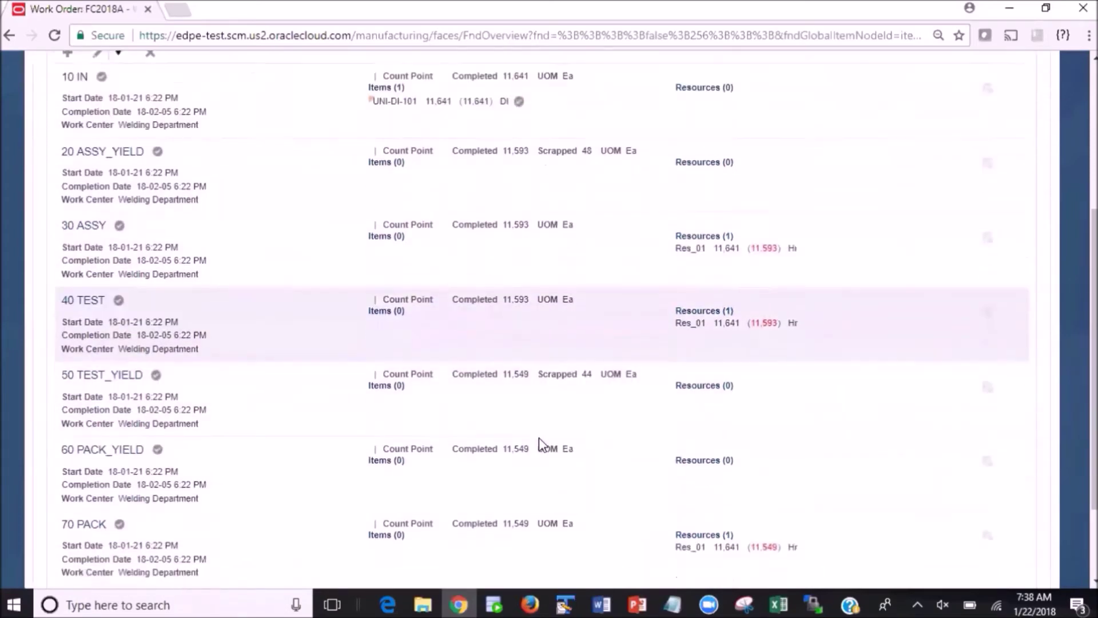
scroll(535, 429, down, 1)
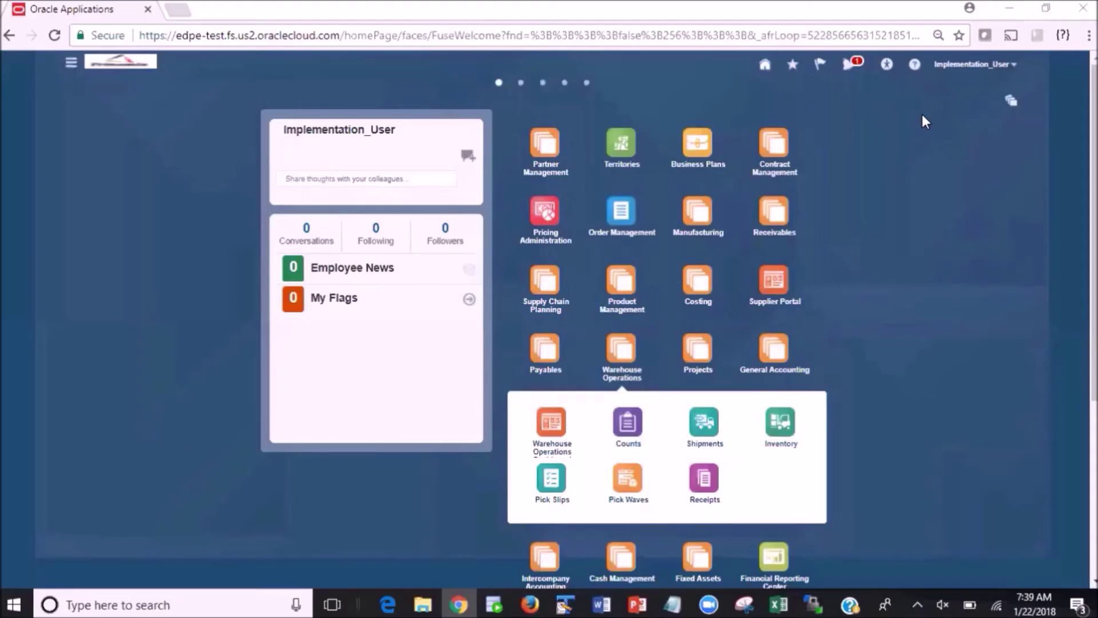
Drill UNI-FG-101 down through organization RIC and subinventory Stores to lot MARKFC2018A (11,549 on hand).
click(781, 425)
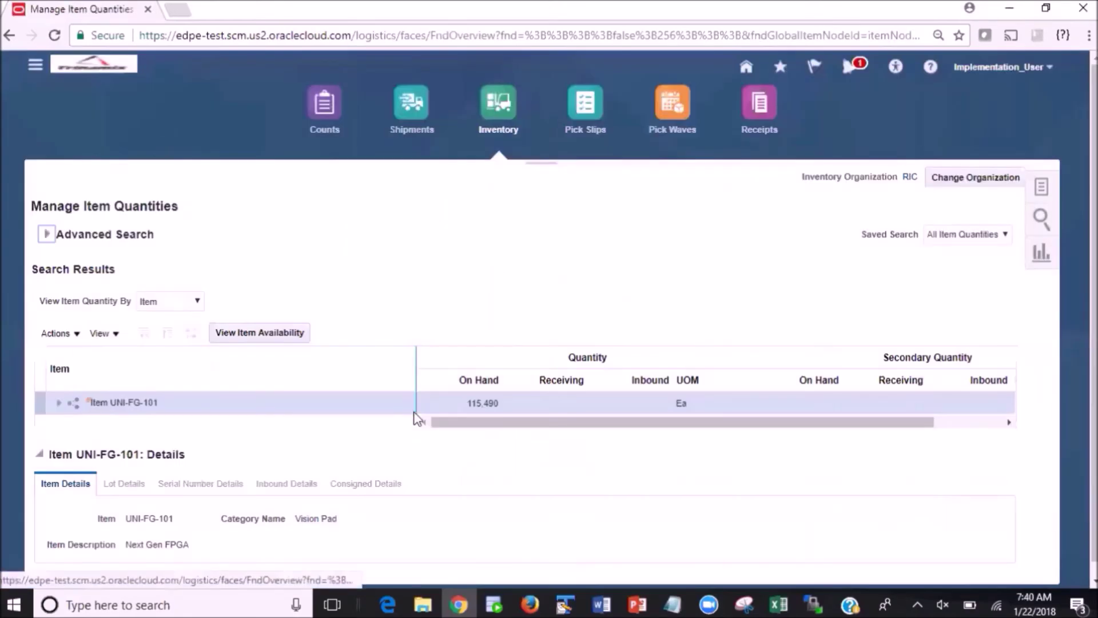
scroll(416, 429, down, 1)
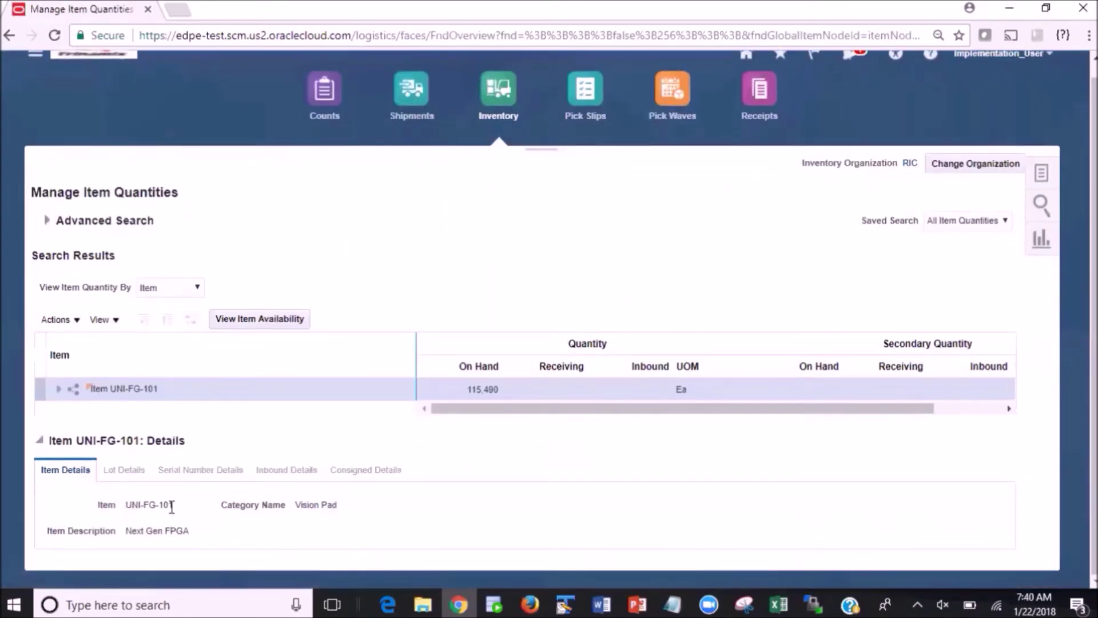
click(58, 390)
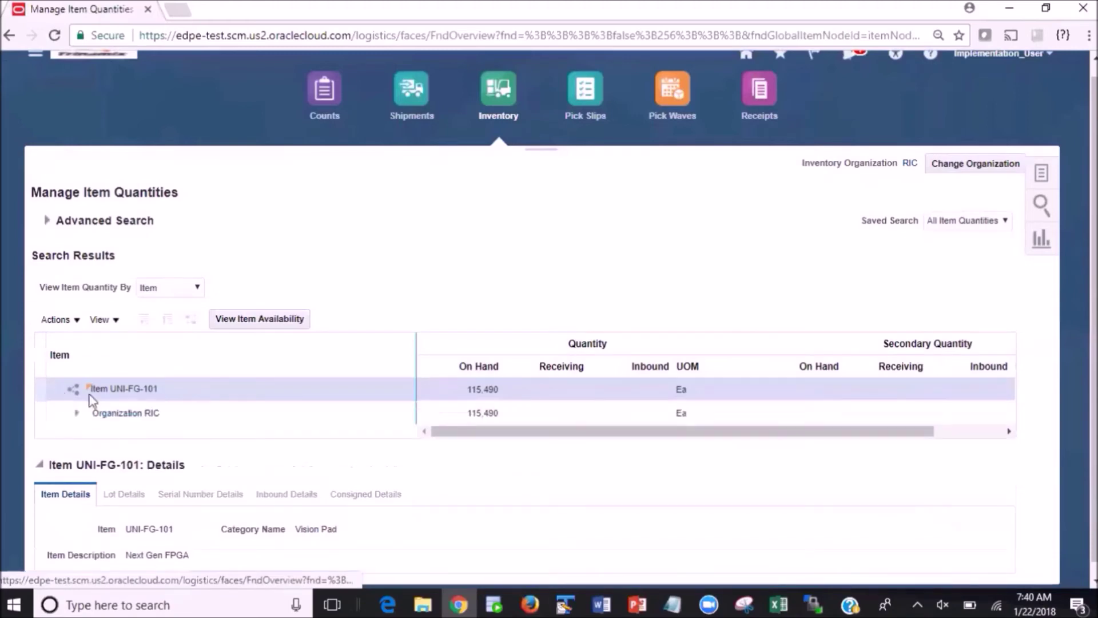
click(76, 413)
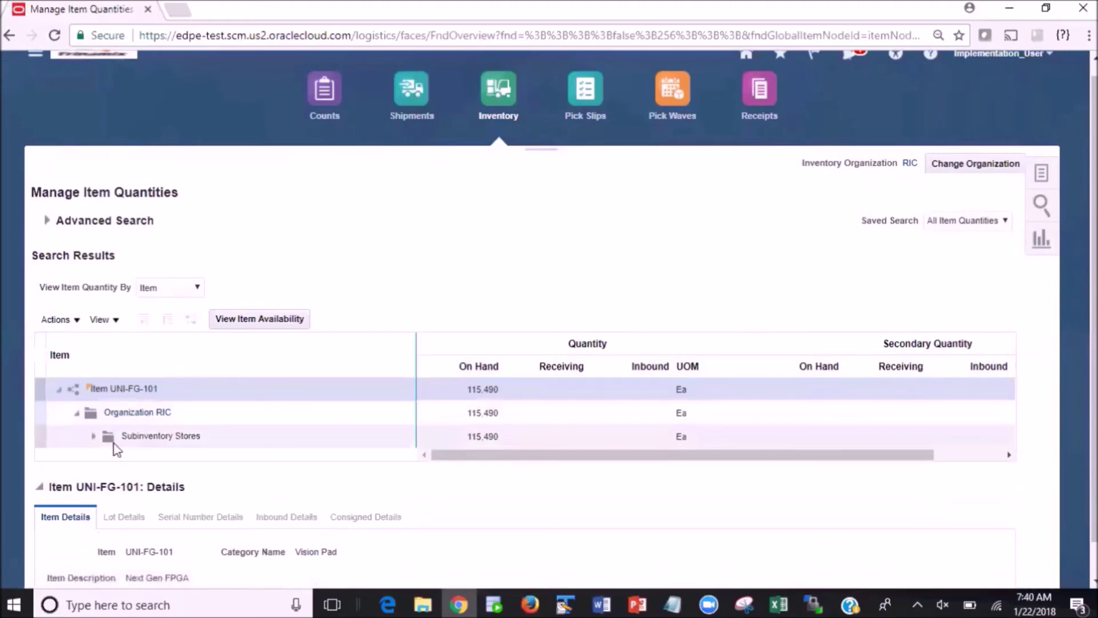
click(94, 437)
scroll(250, 449, down, 3)
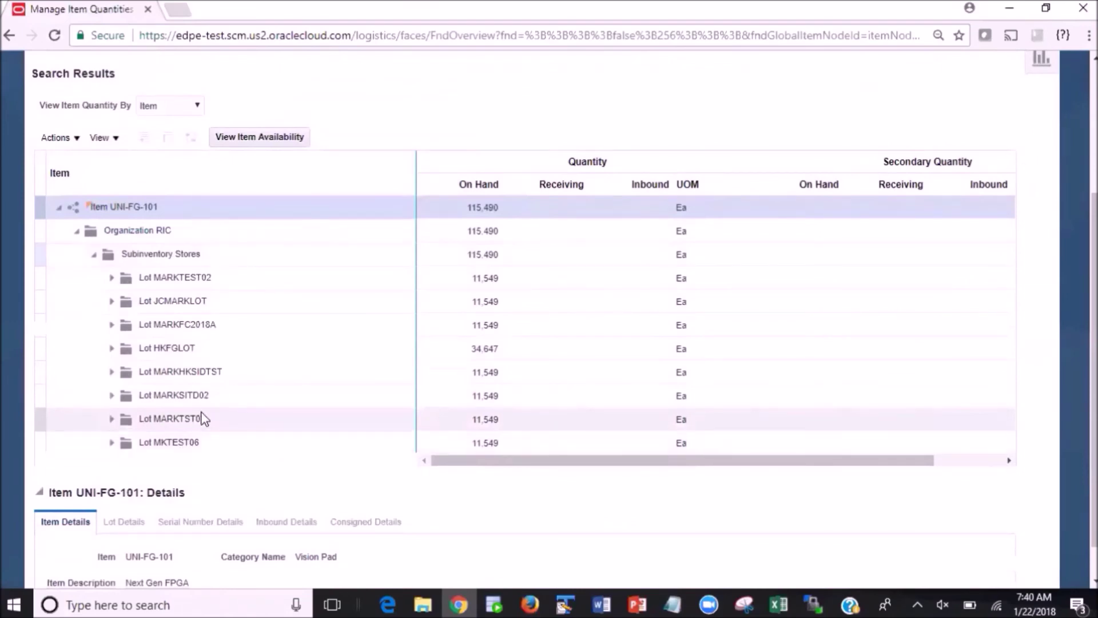
click(157, 326)
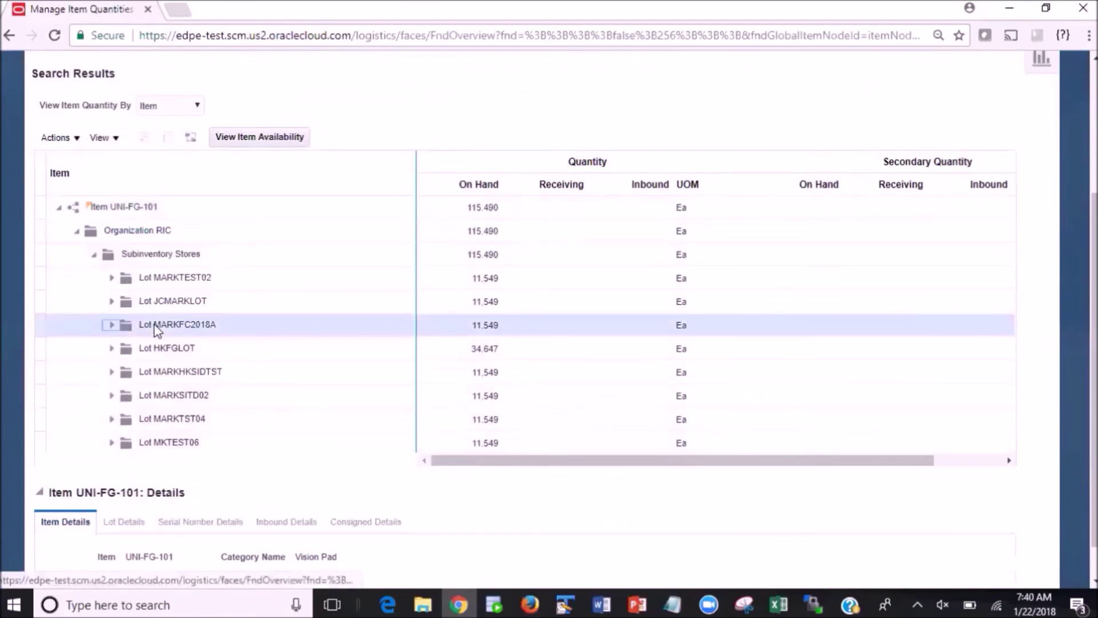